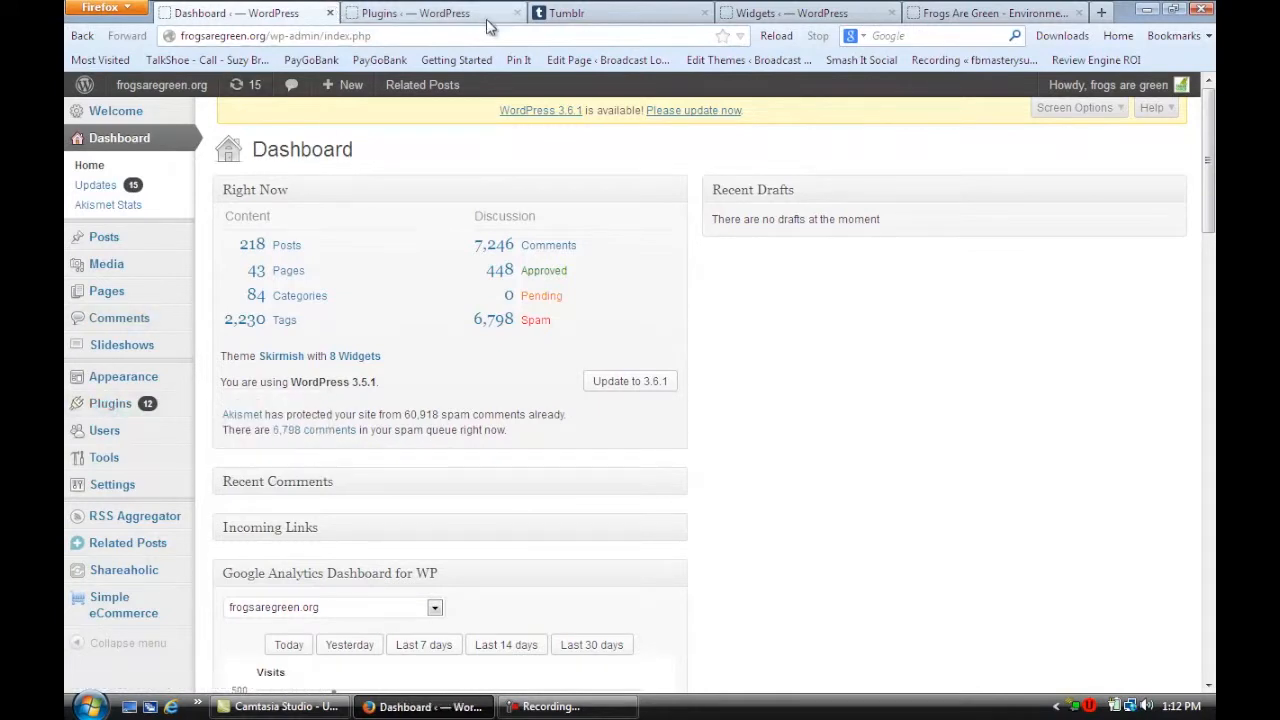
Step: Show the list of installed WordPress plugins
{"action": "left_click", "coordinate": [430, 13]}
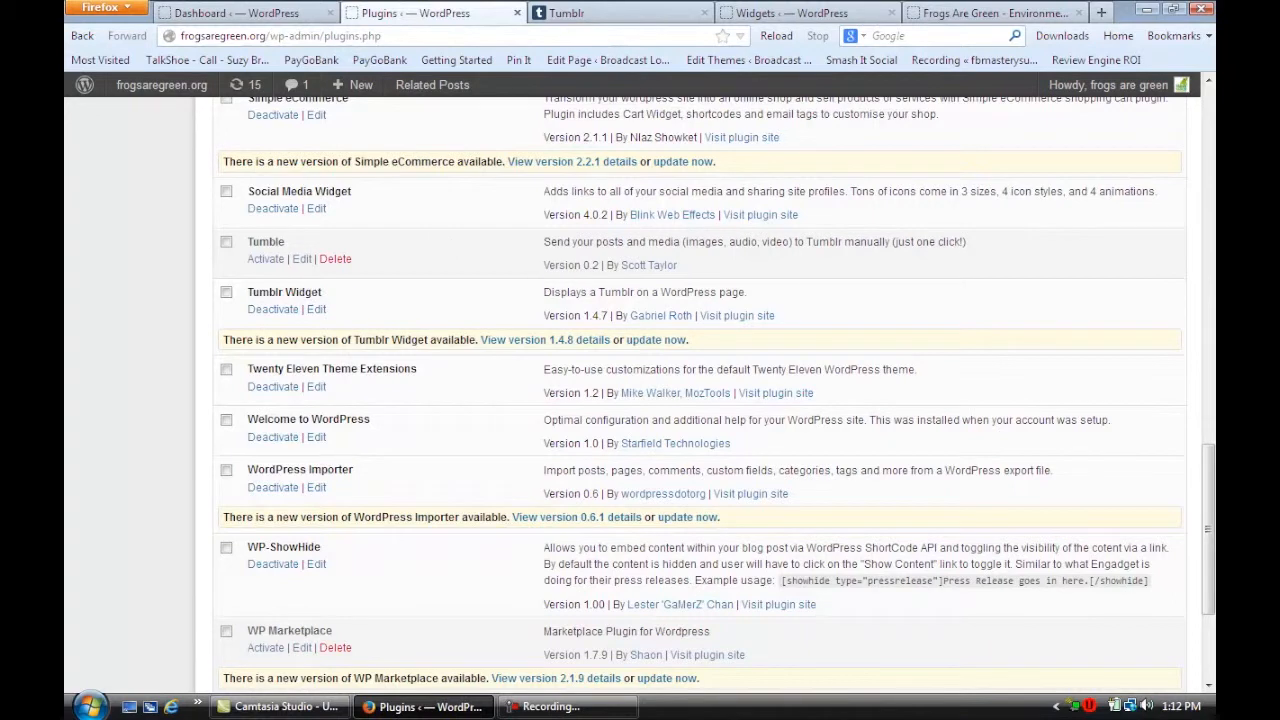
Step: Zoom in to confirm the Tumblr Widget plugin is active, then switch to the Tumblr dashboard
{"action": "key", "text": "ctrl+plus"}
{"action": "key", "text": "ctrl+plus"}
{"action": "key", "text": "ctrl+plus"}
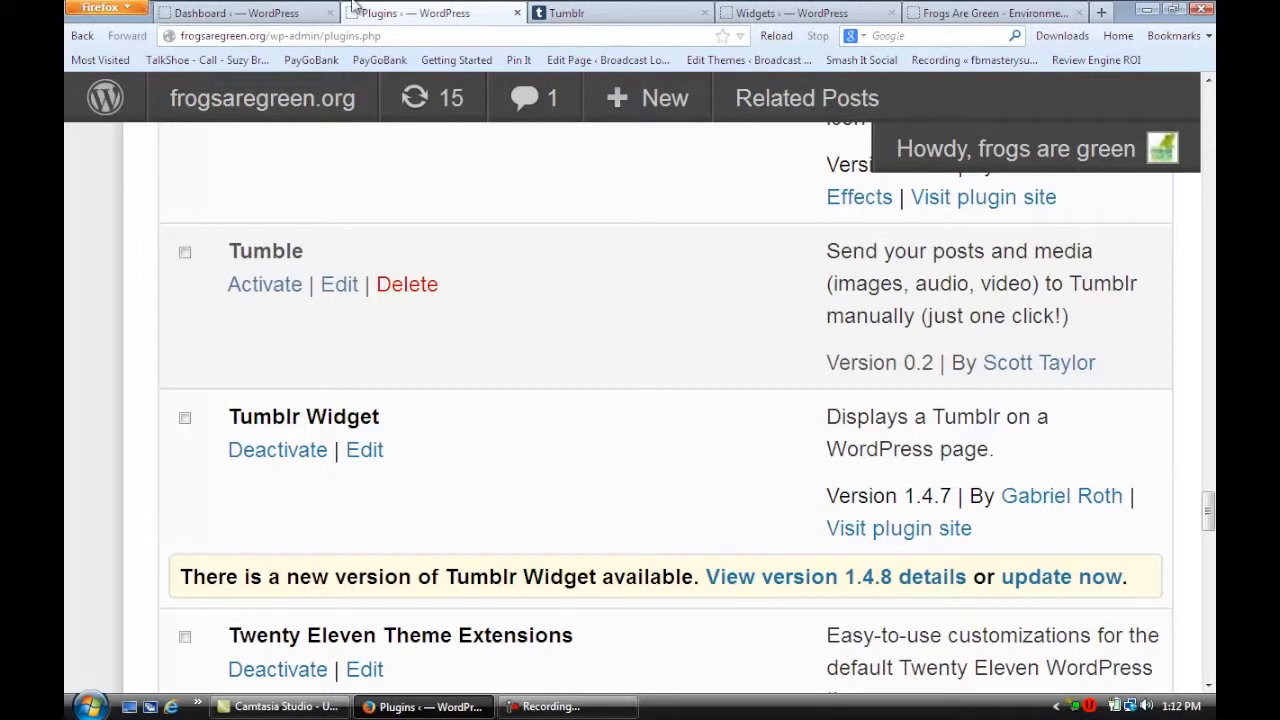
{"action": "left_click", "coordinate": [620, 22]}
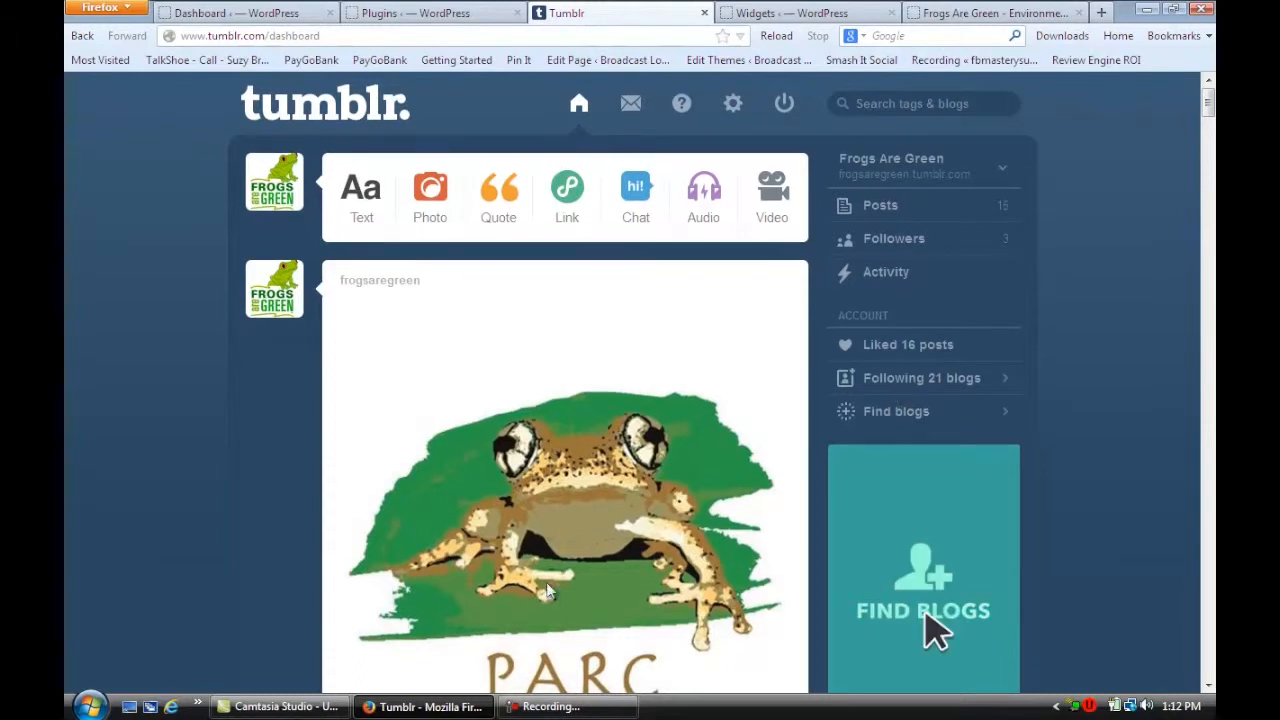
{"action": "scroll", "coordinate": [548, 583], "scroll_direction": "down", "scroll_amount": 2}
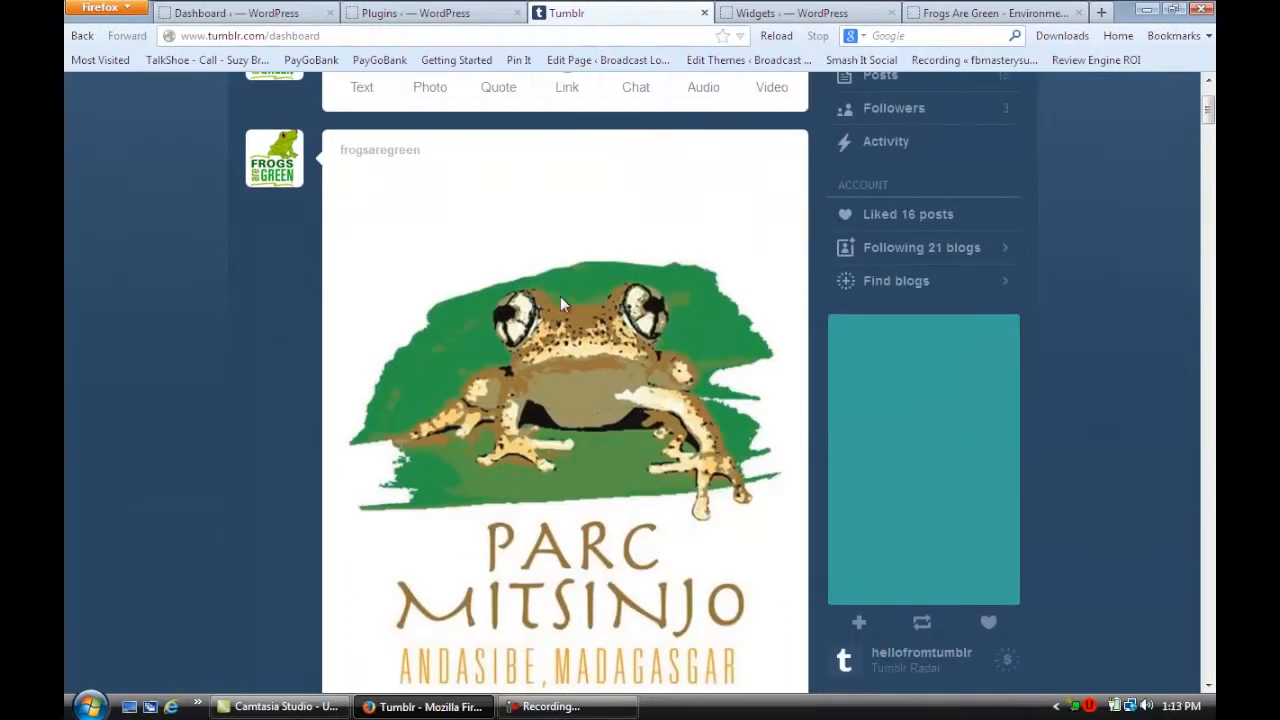
{"action": "scroll", "coordinate": [610, 445], "scroll_direction": "down", "scroll_amount": 5}
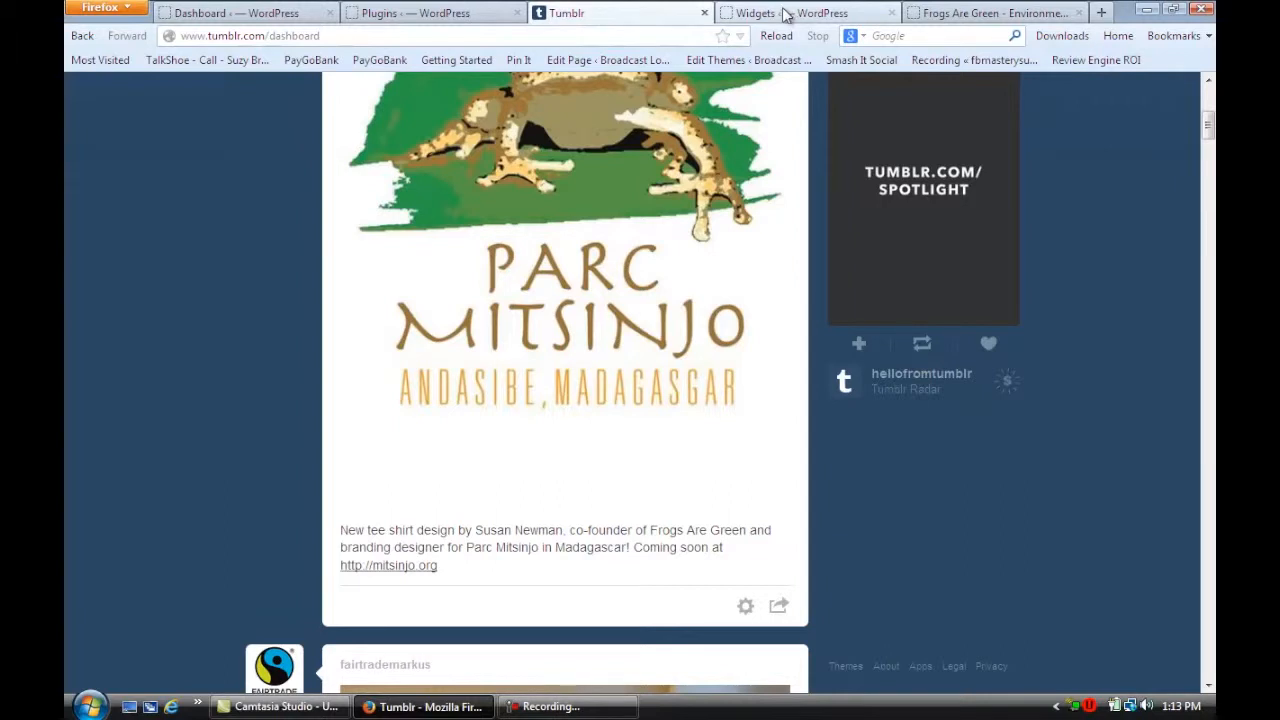
Step: Return to the WordPress Widgets page after reviewing the latest Tumblr post
{"action": "left_click", "coordinate": [787, 14]}
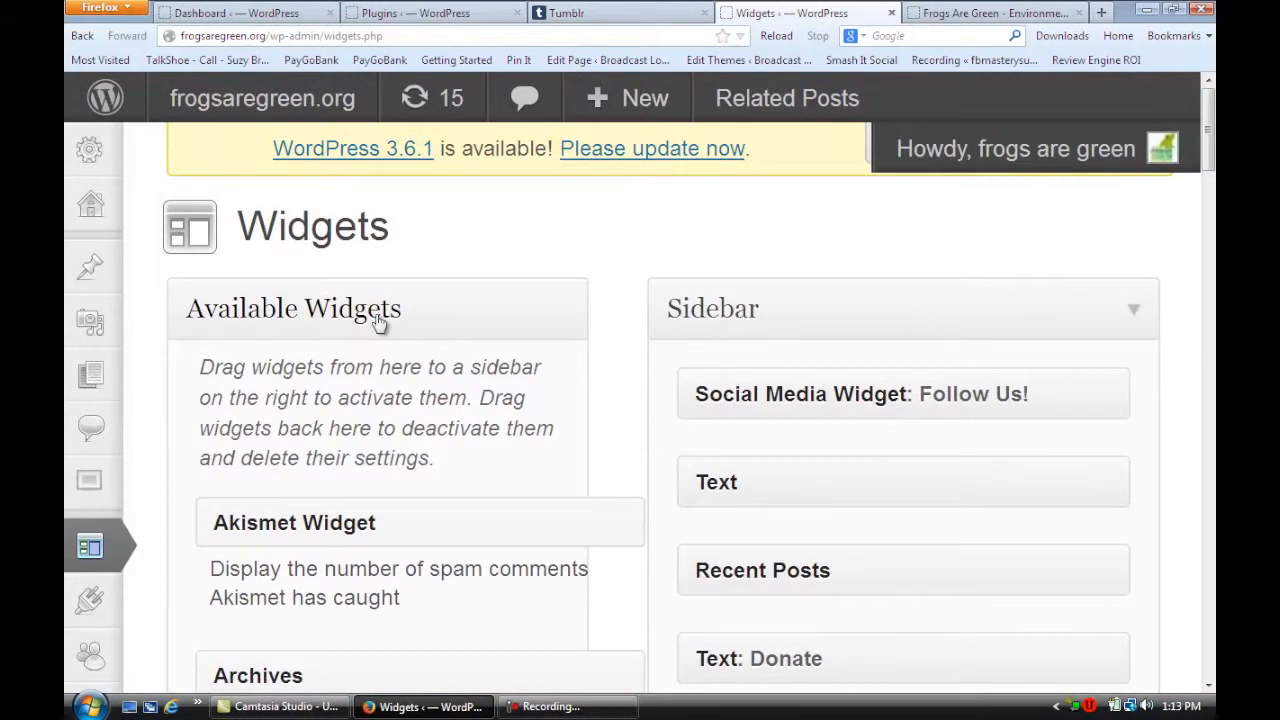
{"action": "key", "text": "ctrl+minus"}
{"action": "key", "text": "ctrl+minus"}
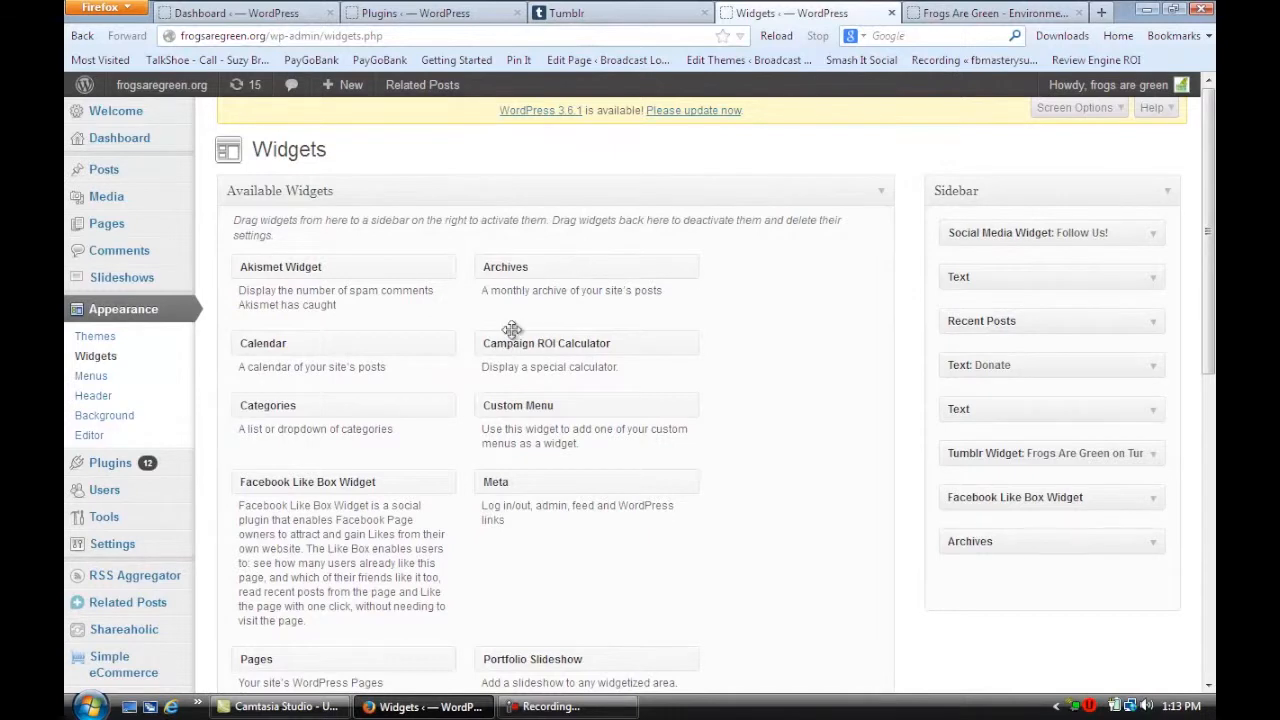
{"action": "scroll", "coordinate": [512, 337], "scroll_direction": "down", "scroll_amount": 3}
{"action": "scroll", "coordinate": [512, 337], "scroll_direction": "down", "scroll_amount": 3}
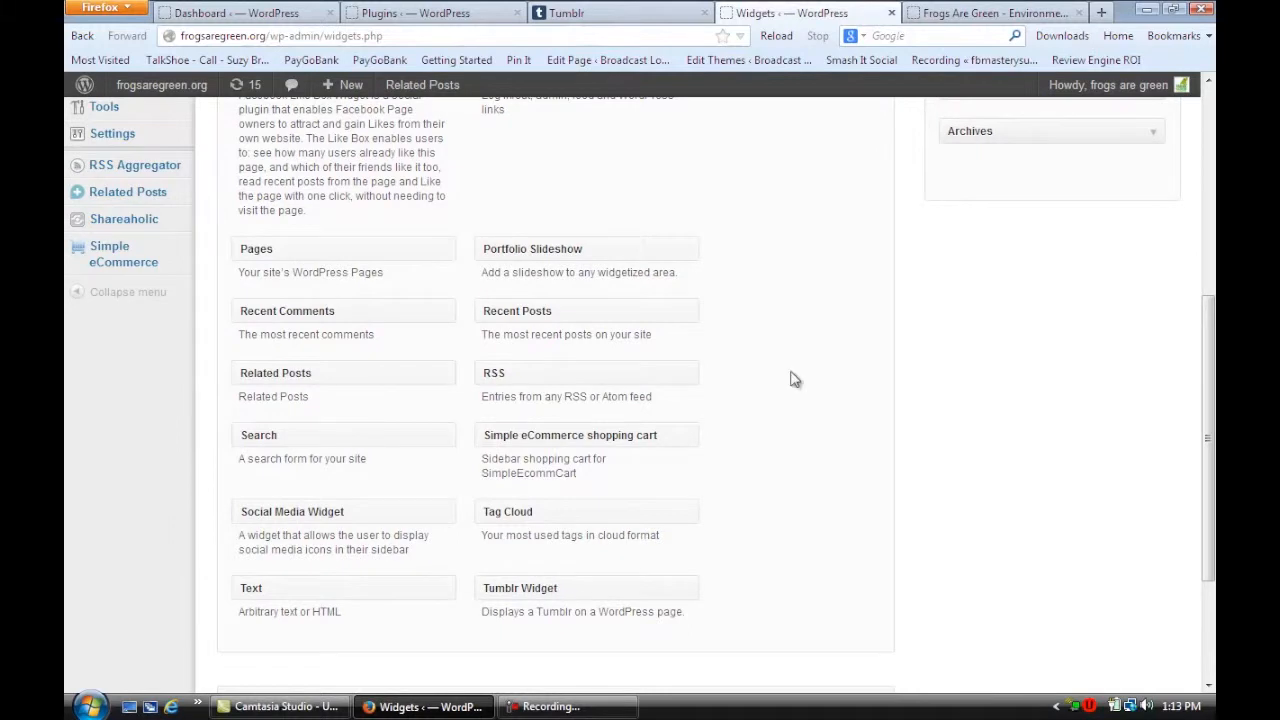
{"action": "scroll", "coordinate": [994, 202], "scroll_direction": "up", "scroll_amount": 3}
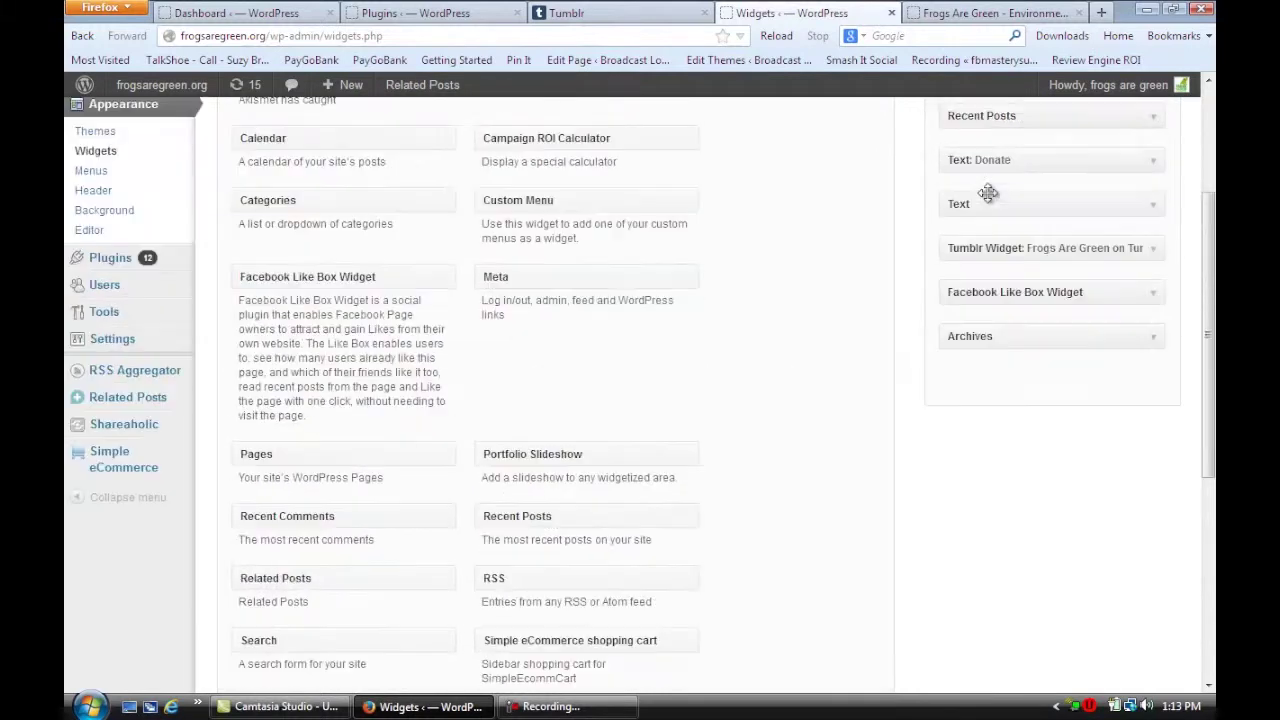
{"action": "left_click", "coordinate": [1153, 250]}
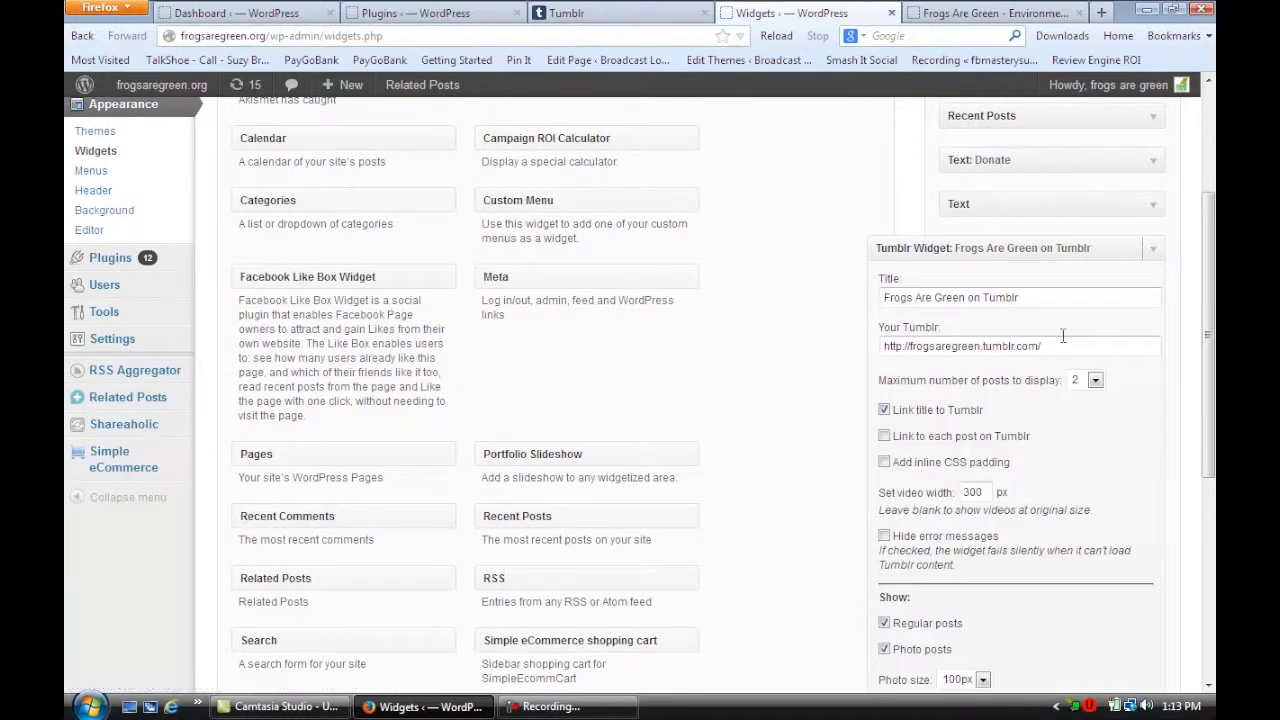
{"action": "scroll", "coordinate": [1065, 343], "scroll_direction": "down", "scroll_amount": 1}
{"action": "scroll", "coordinate": [1065, 343], "scroll_direction": "down", "scroll_amount": 3}
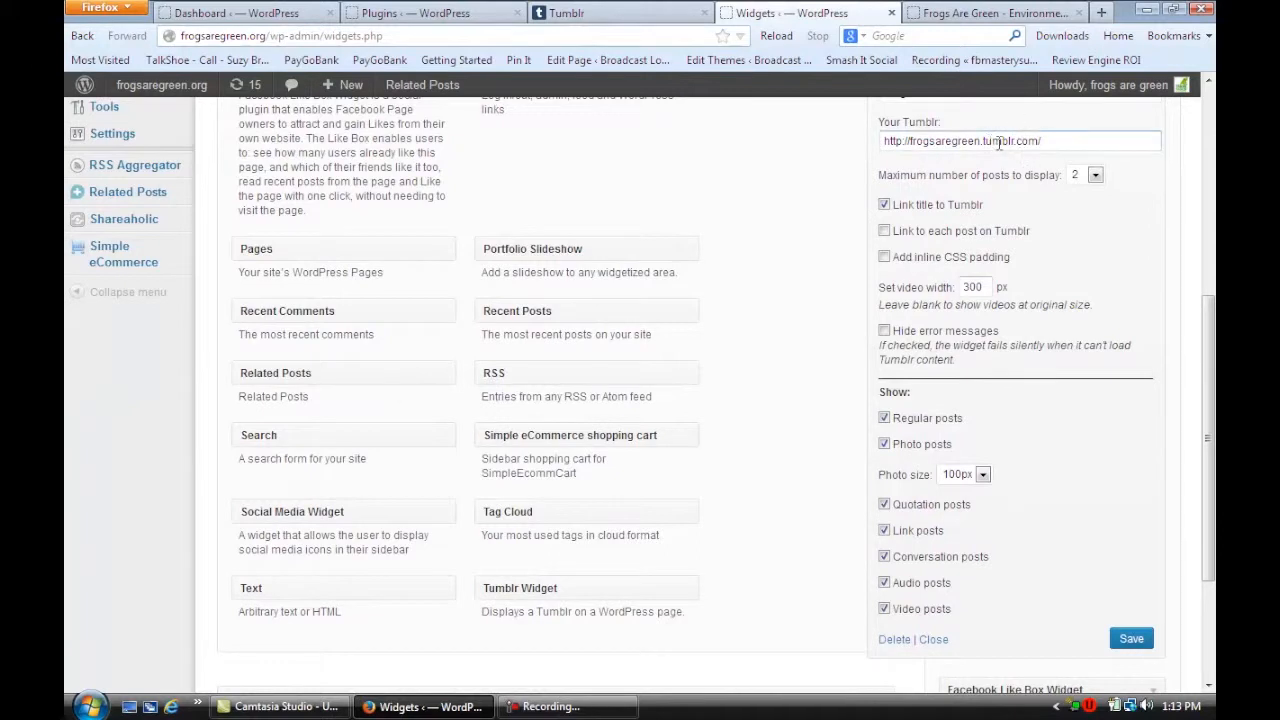
{"action": "scroll", "coordinate": [1046, 393], "scroll_direction": "down", "scroll_amount": 3}
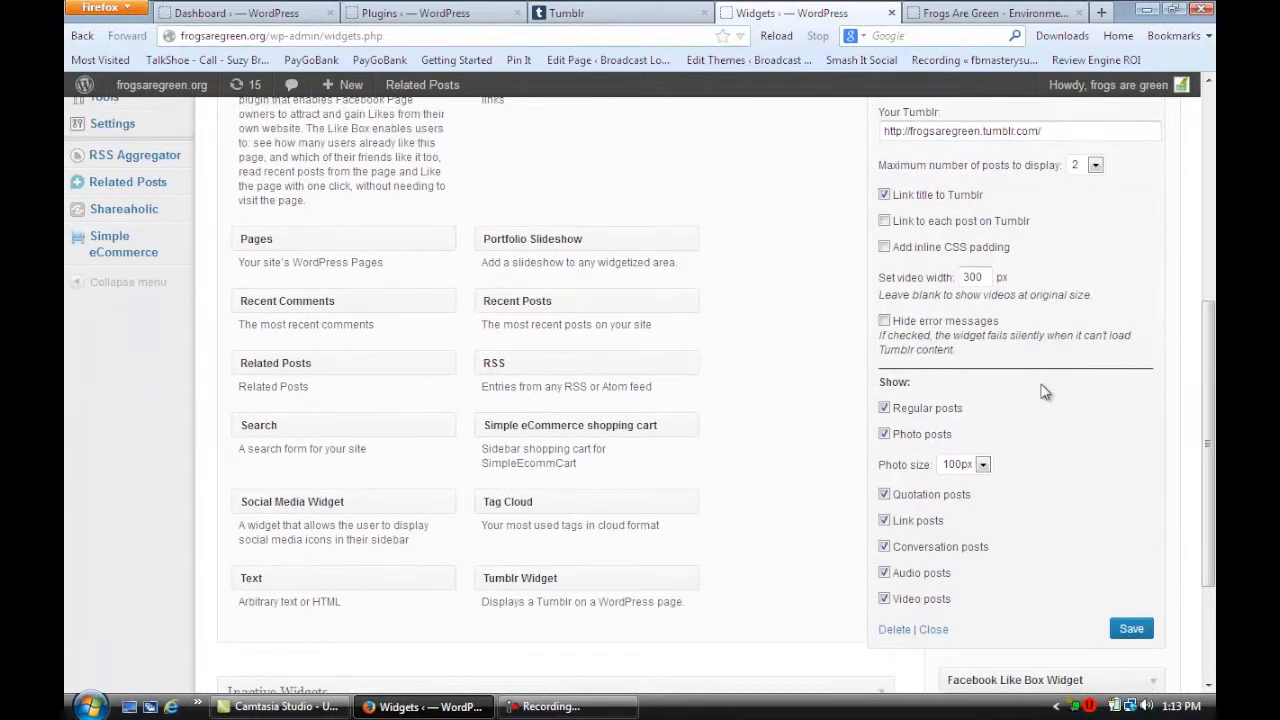
{"action": "scroll", "coordinate": [1043, 391], "scroll_direction": "down", "scroll_amount": 1}
{"action": "scroll", "coordinate": [1184, 508], "scroll_direction": "up", "scroll_amount": 2}
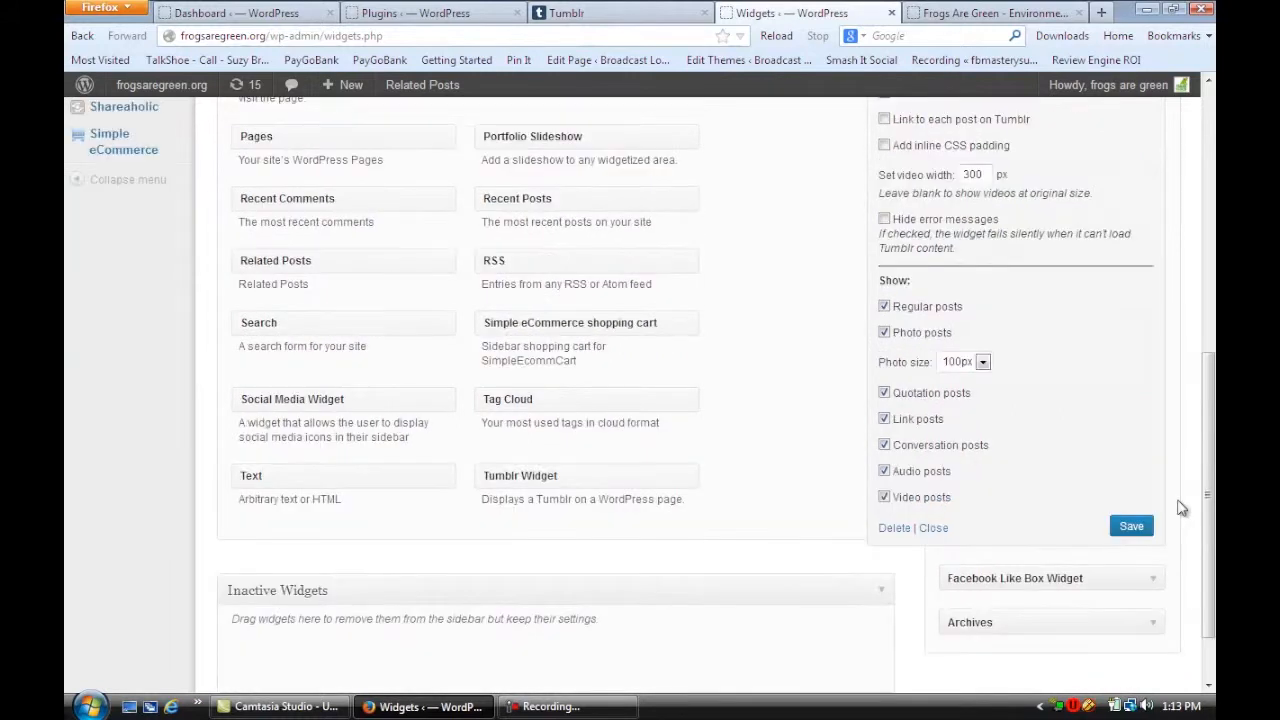
{"action": "scroll", "coordinate": [1184, 446], "scroll_direction": "up", "scroll_amount": 2}
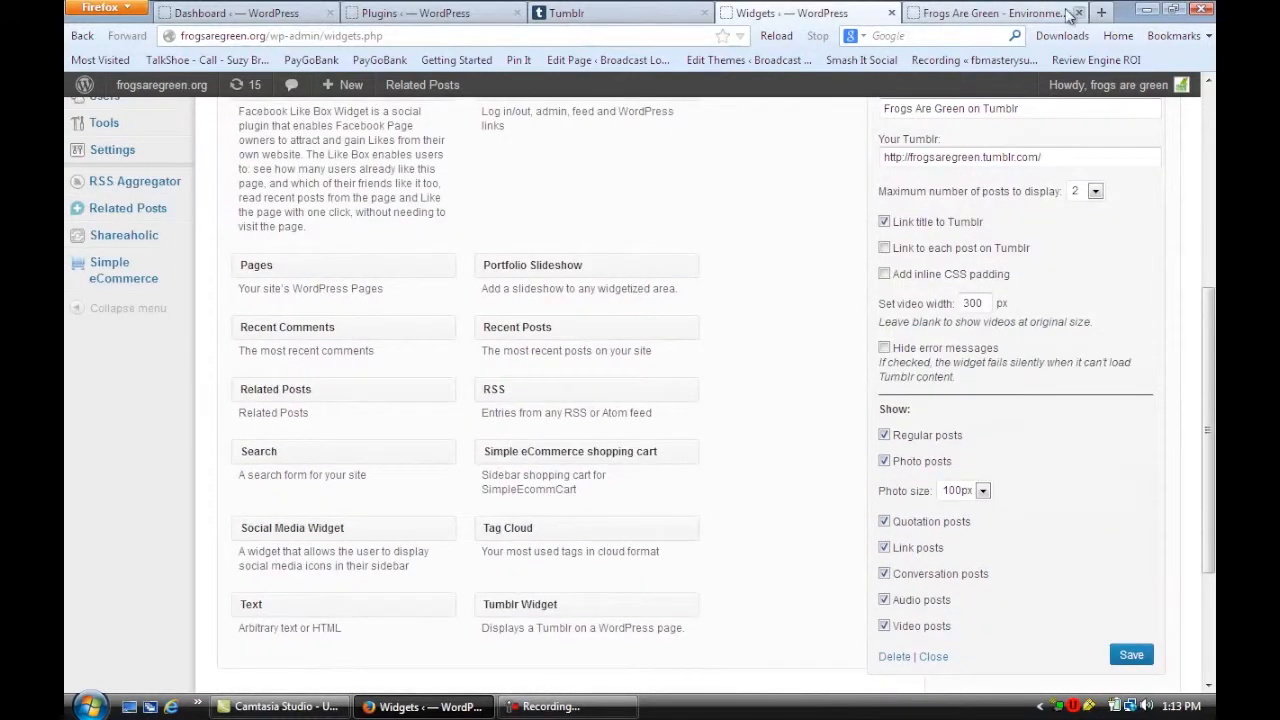
{"action": "left_click", "coordinate": [983, 14]}
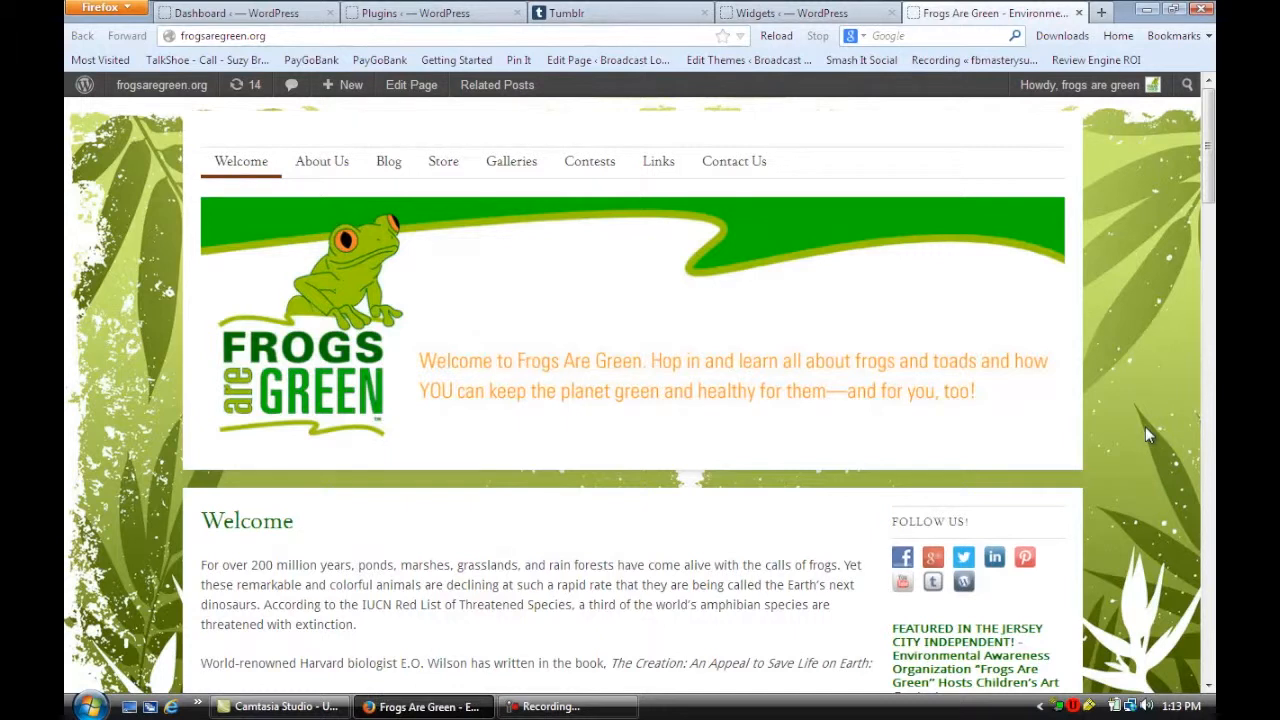
{"action": "left_click_drag", "start_coordinate": [1210, 120], "coordinate": [1188, 302]}
{"action": "scroll", "coordinate": [1188, 302], "scroll_direction": "down", "scroll_amount": 3}
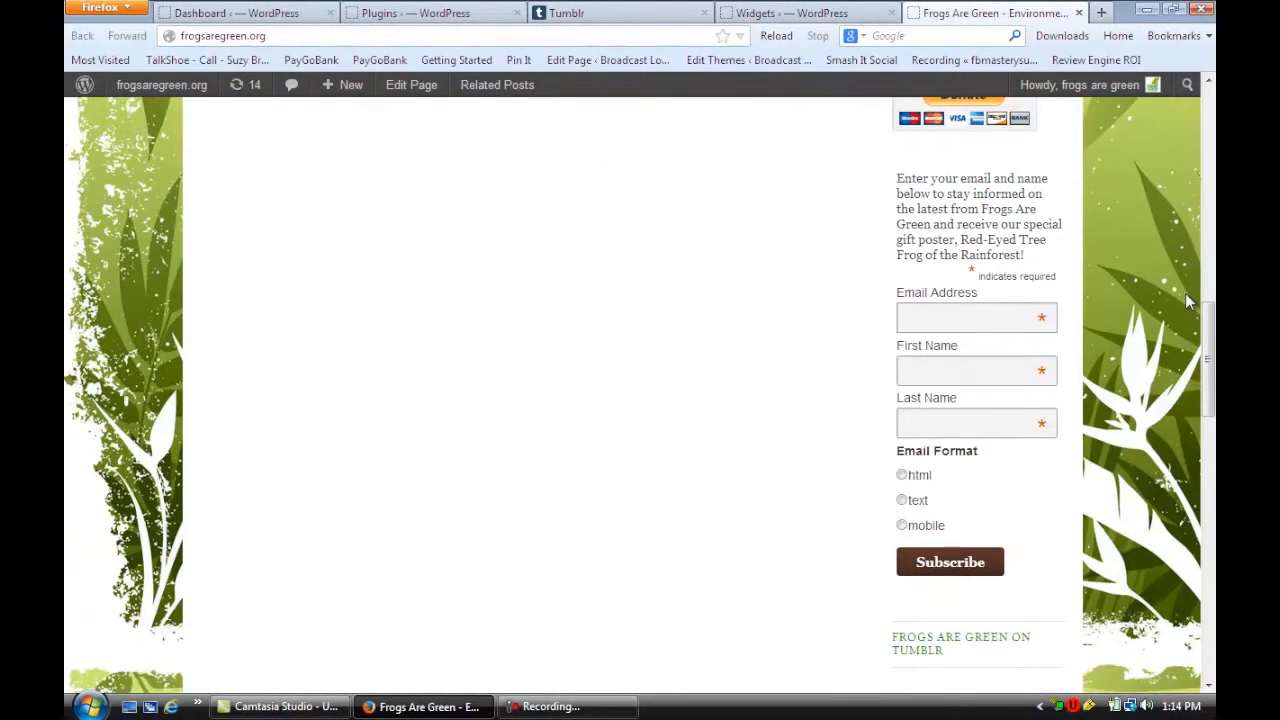
{"action": "scroll", "coordinate": [1188, 302], "scroll_direction": "down", "scroll_amount": 2}
{"action": "scroll", "coordinate": [1188, 302], "scroll_direction": "down", "scroll_amount": 8}
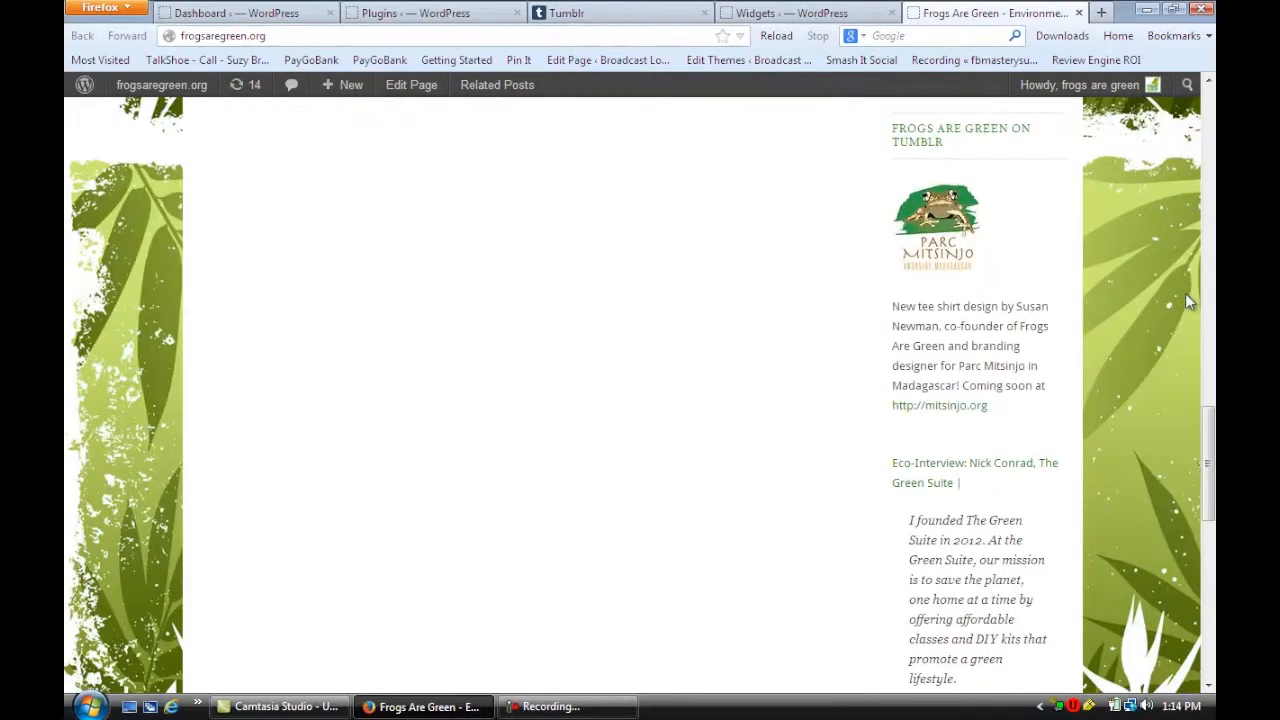